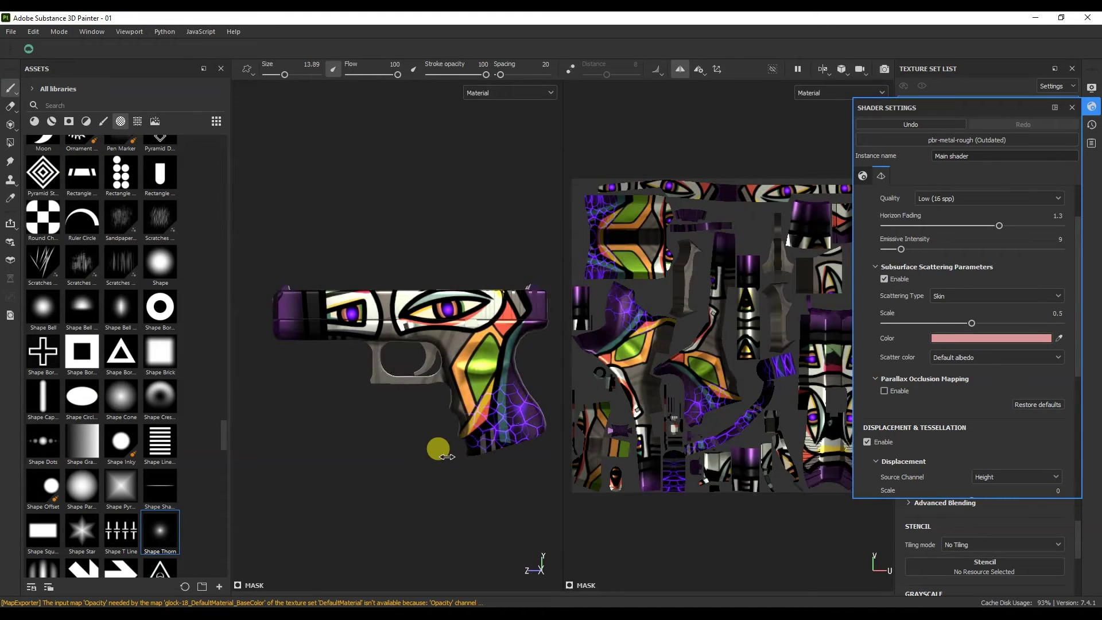
- Close Shader Settings and delete Fill layer 3, leaving the two eye-pattern fill layers
mouse_move(425, 443)
alt+mouse_down()
mouse_move(364, 439)
mouse_move(371, 450)
alt+mouse_up()
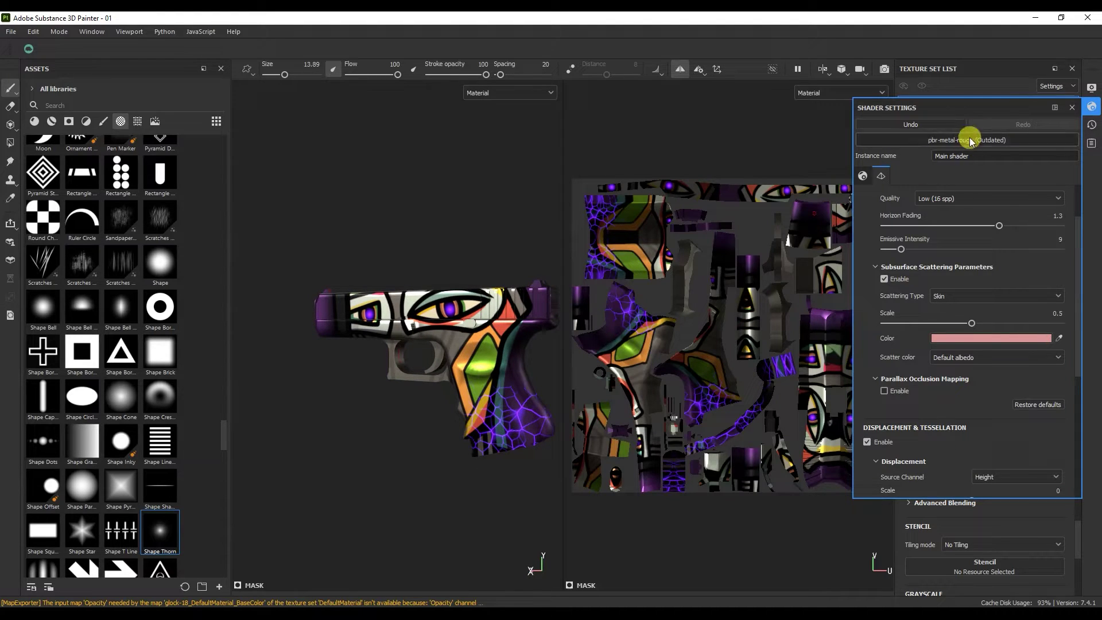
click(1091, 109)
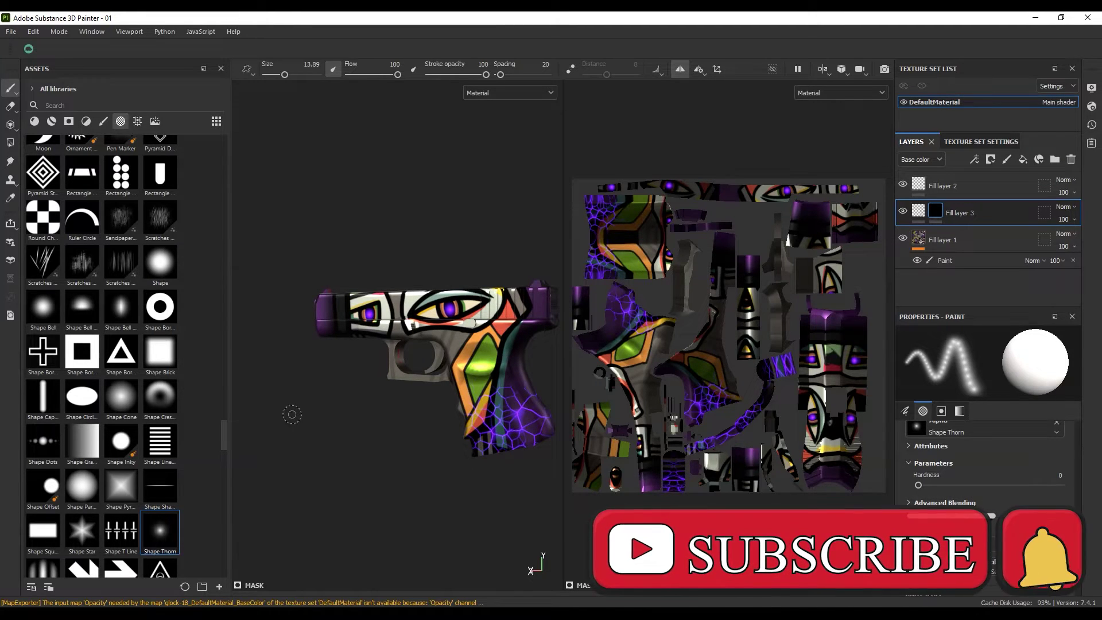
scroll(409, 276, up, 10)
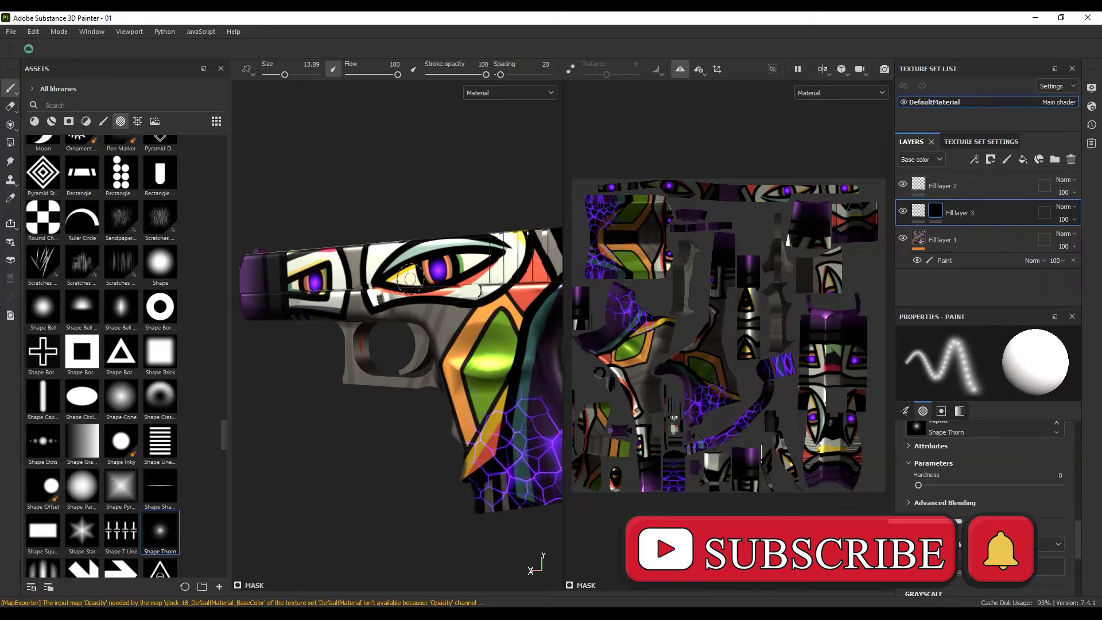
scroll(410, 276, down, 3)
scroll(410, 276, down, 3)
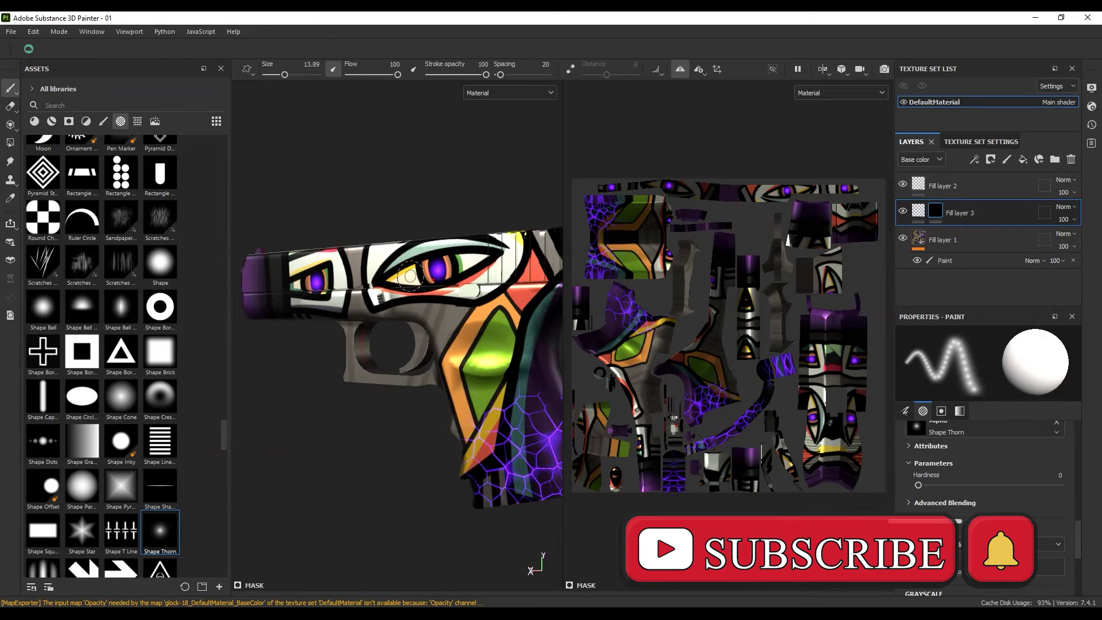
scroll(409, 276, down, 2)
scroll(409, 276, down, 1)
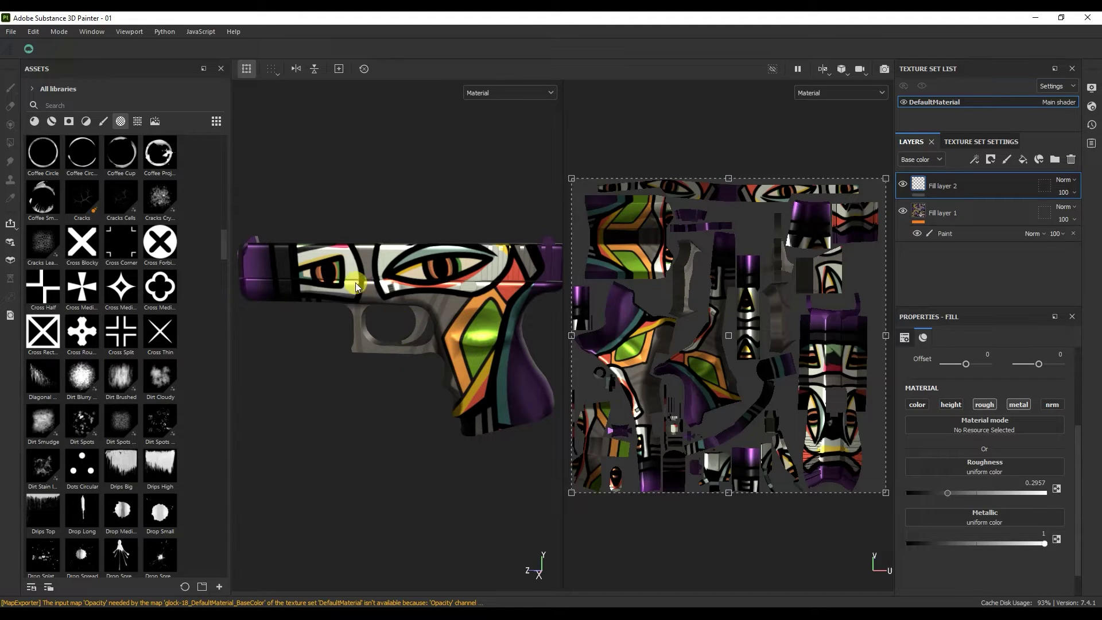
- Add an Emissive channel in Texture Set Settings, then return to the layer stack
alt+drag(489, 375, 469, 380)
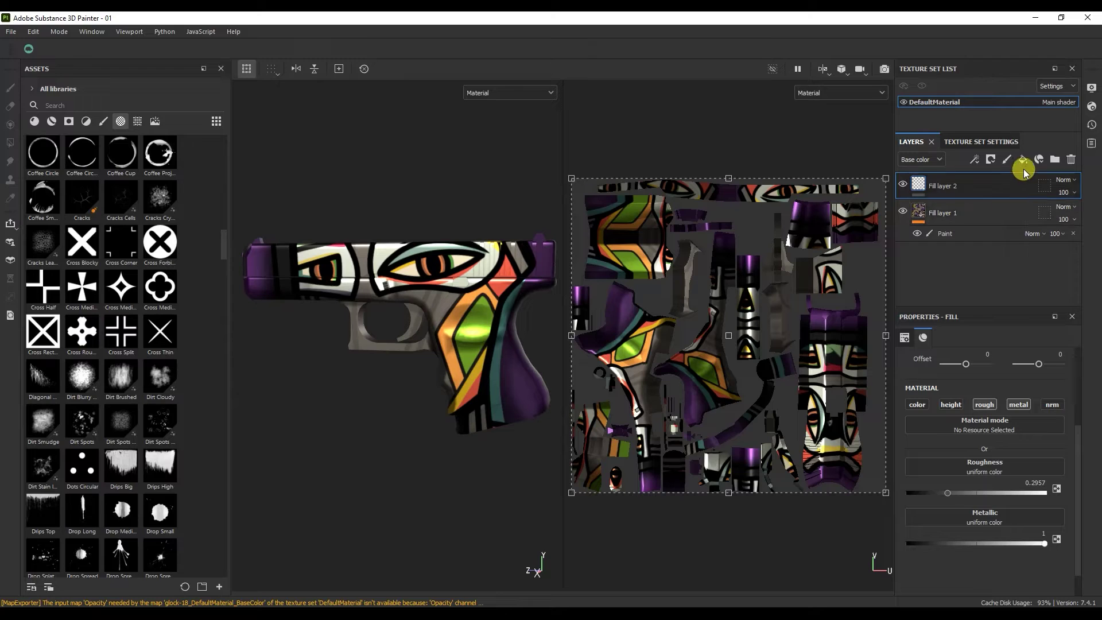
click(993, 141)
scroll(1076, 207, down, 2)
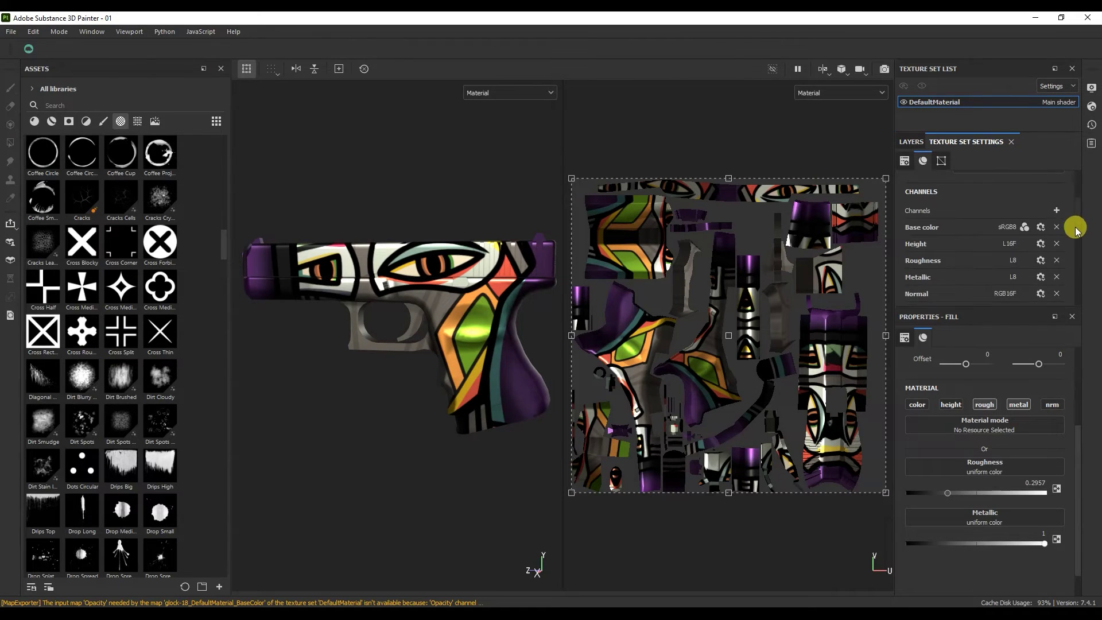
click(1054, 212)
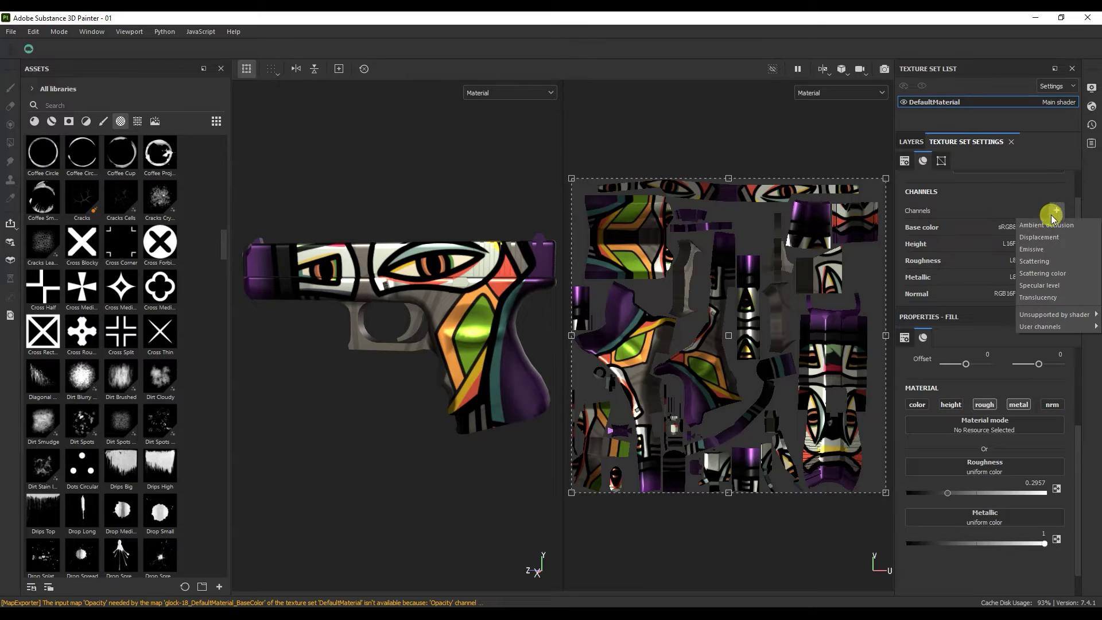
click(1045, 249)
scroll(1067, 228, down, 2)
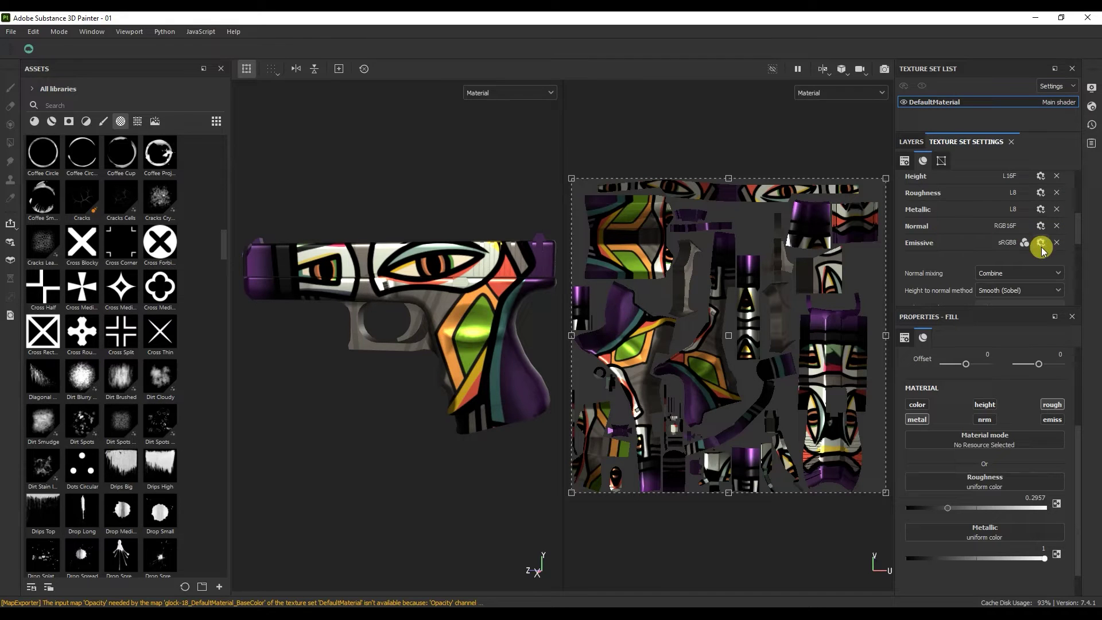
click(914, 144)
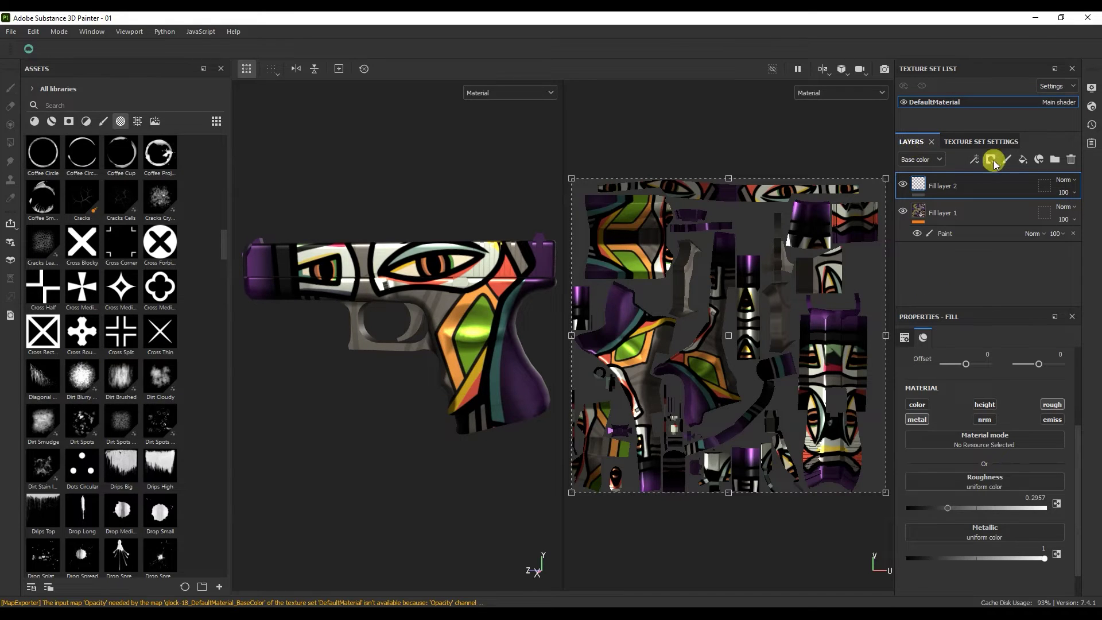
- Add Fill layer 3 between Fill layer 2 and Fill layer 1 with a black mask
click(1018, 164)
drag(917, 185, 919, 210)
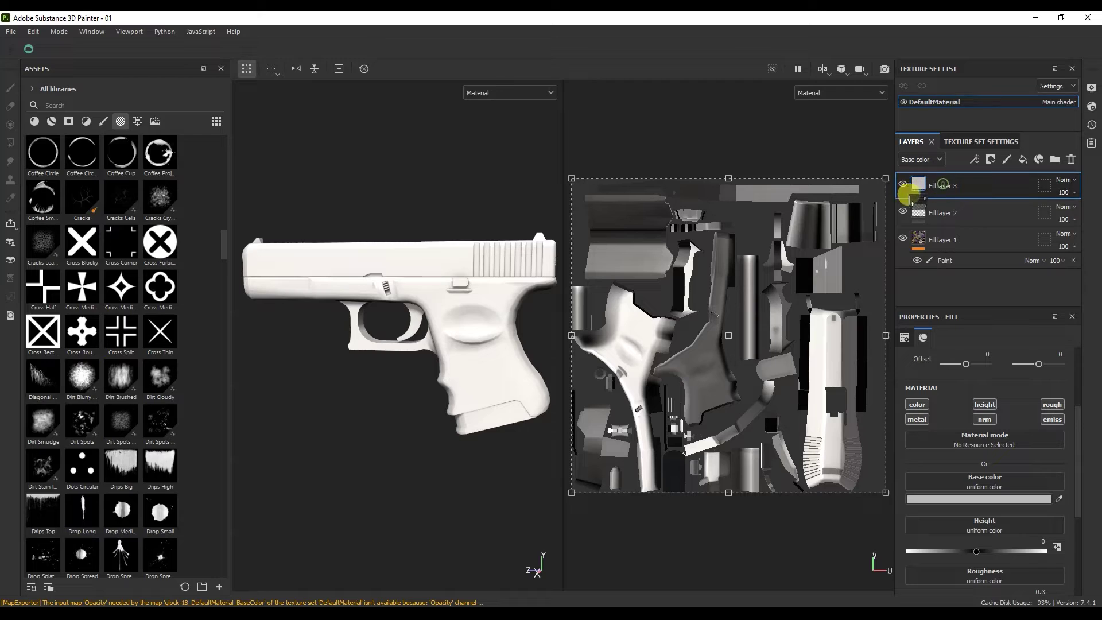
right_click(920, 211)
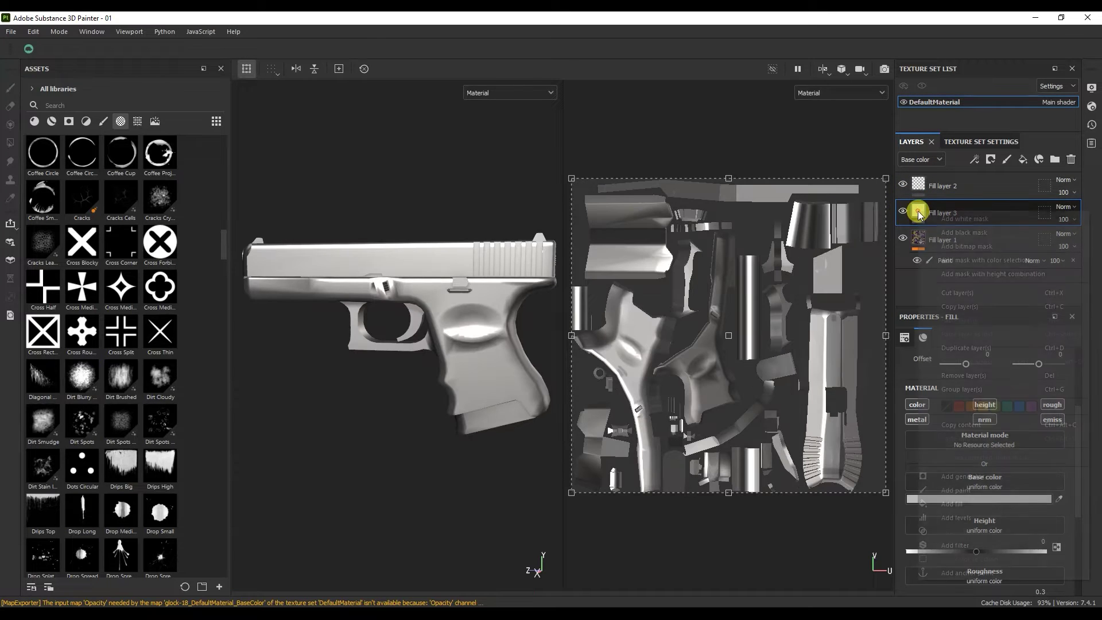
click(947, 233)
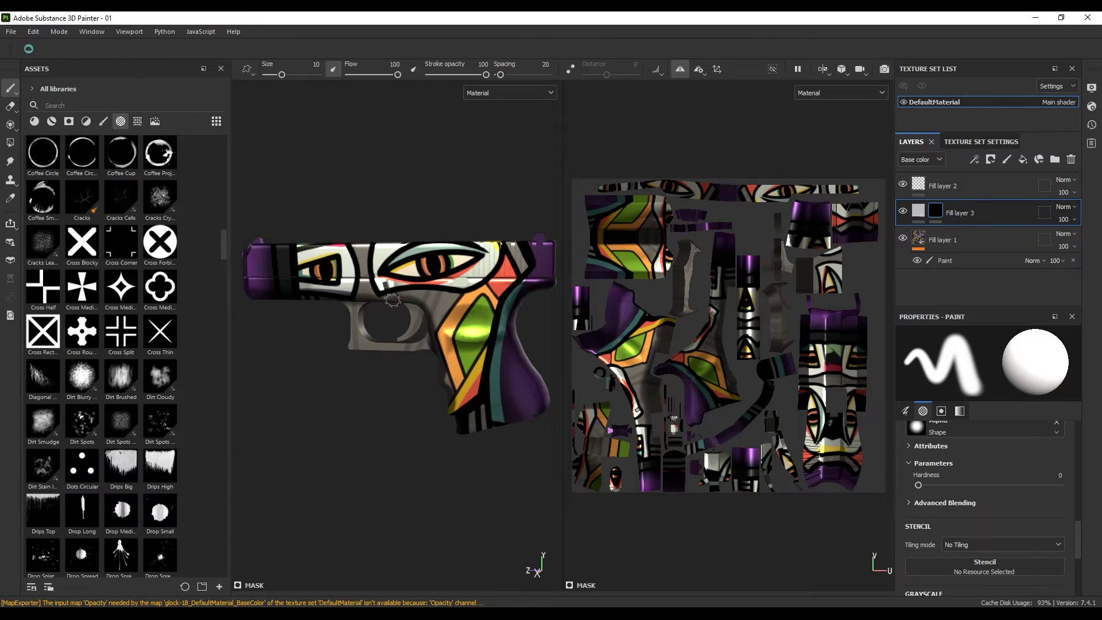
scroll(423, 273, up, 2)
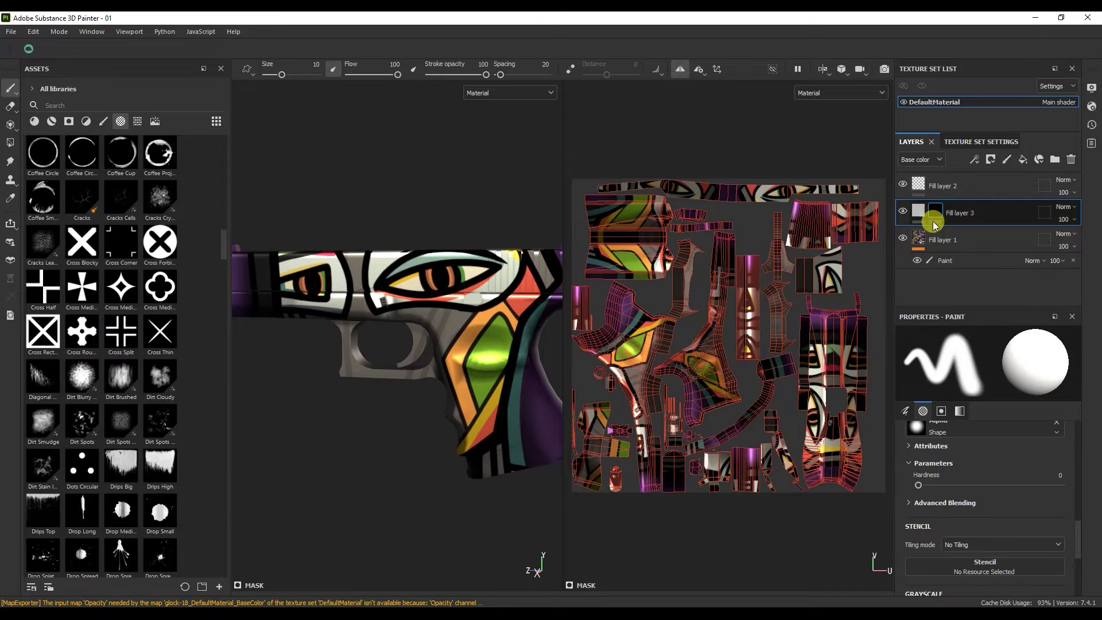
click(918, 212)
- Turn off Fill layer 3's base colour, height, roughness, metallic and normal channels
click(920, 405)
click(984, 404)
click(1051, 404)
click(918, 418)
click(989, 419)
- Set the emissive colour to purple 5812D7 and select the layer's mask for painting
click(985, 495)
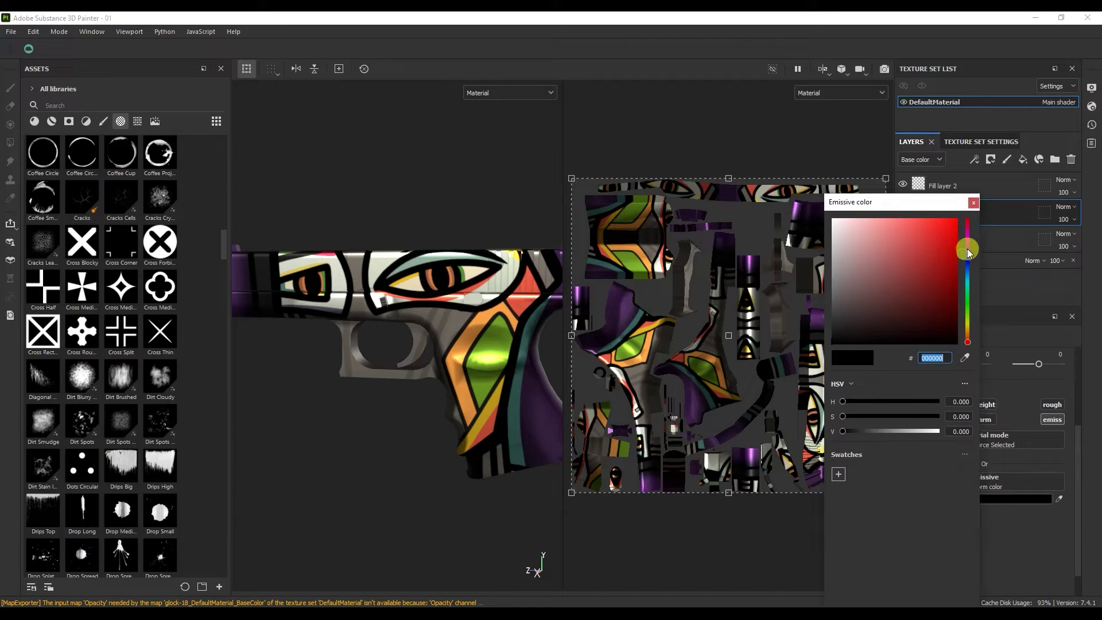
click(966, 246)
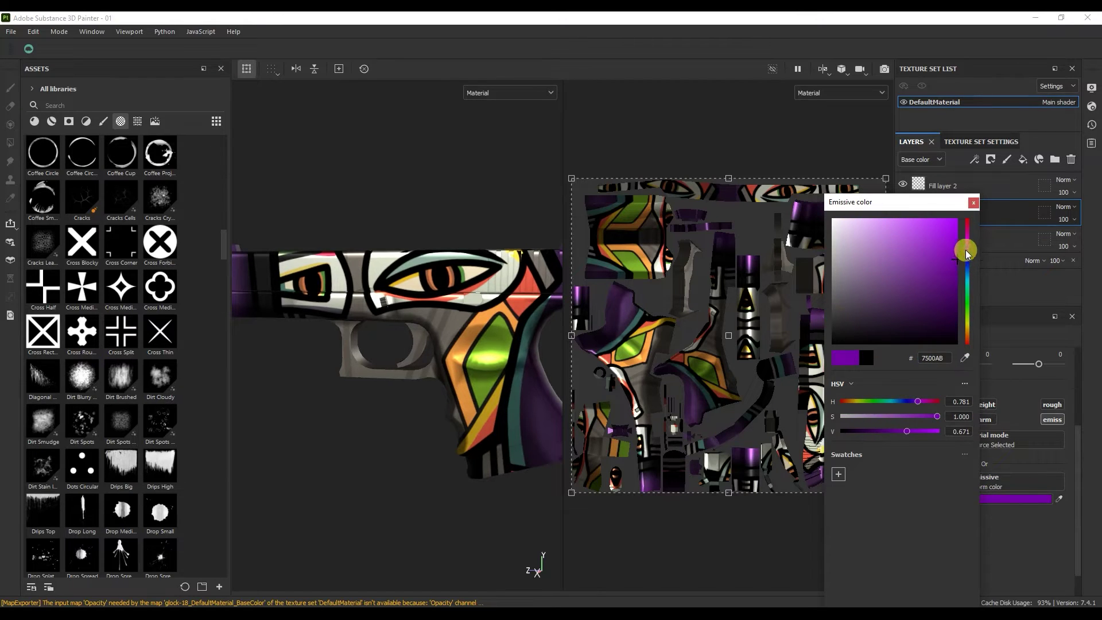
click(967, 253)
click(381, 407)
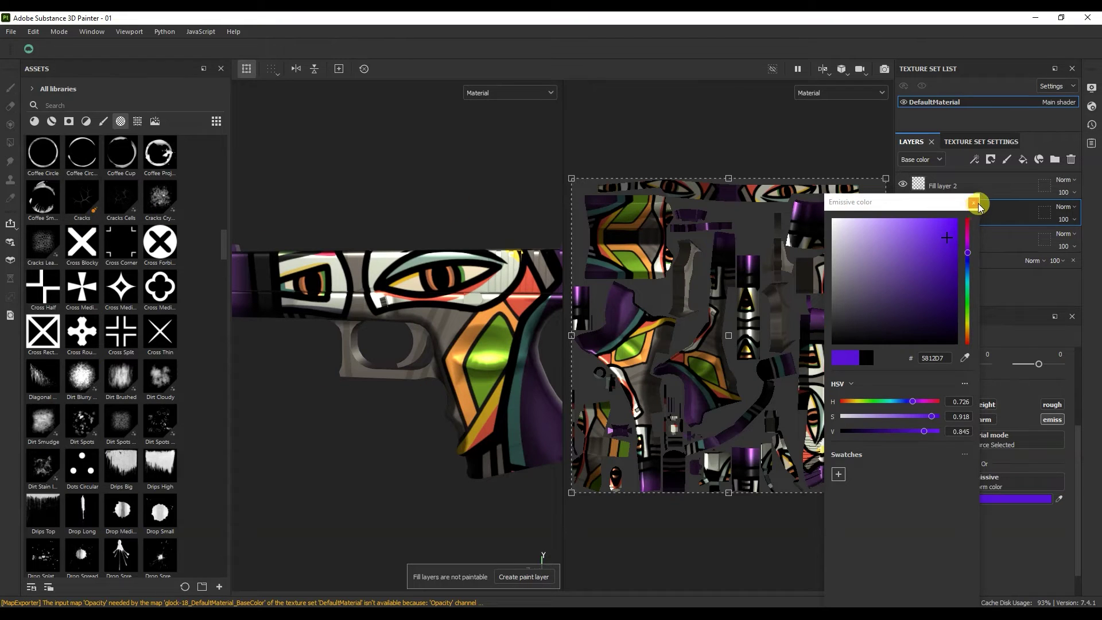
click(1012, 208)
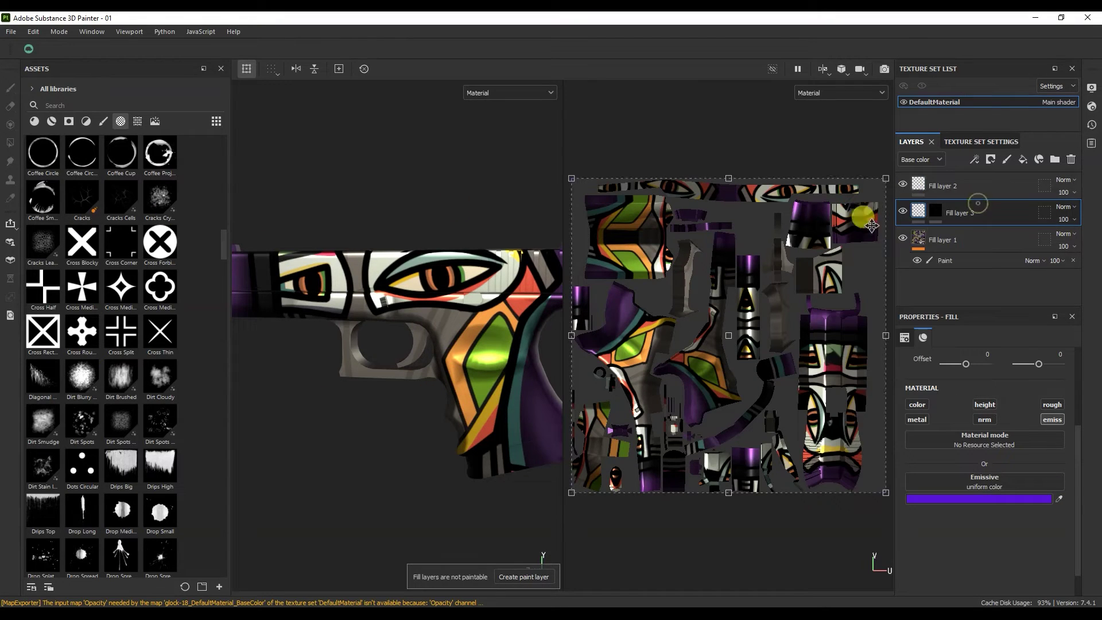
click(938, 214)
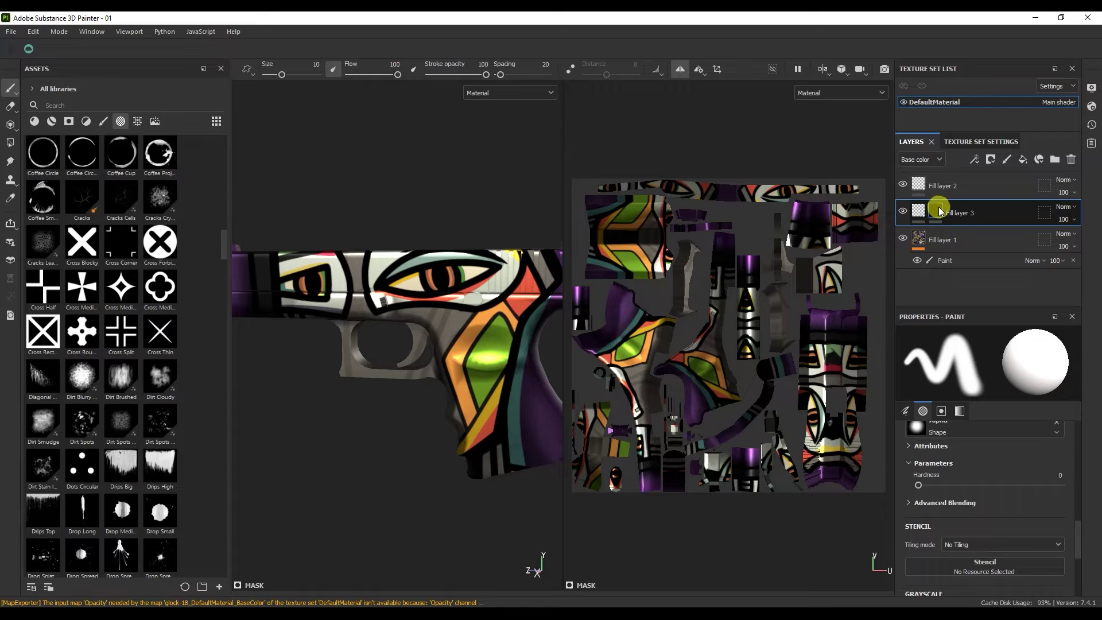
click(11, 141)
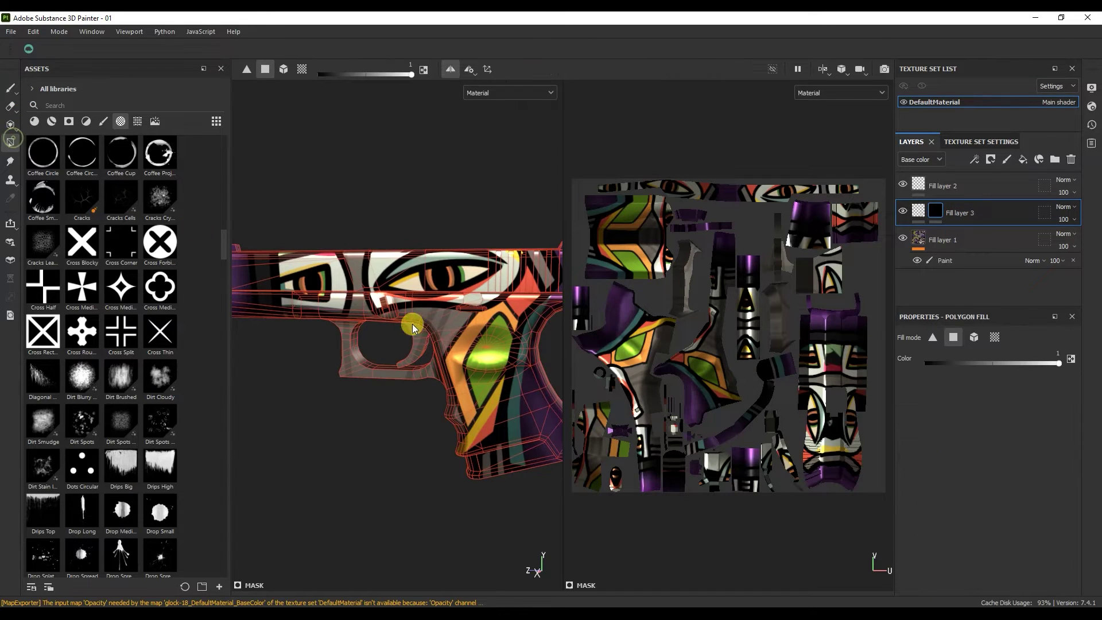
- Try polygon fill on the grip, switch to the Paint brush, and undo a test stroke
click(466, 339)
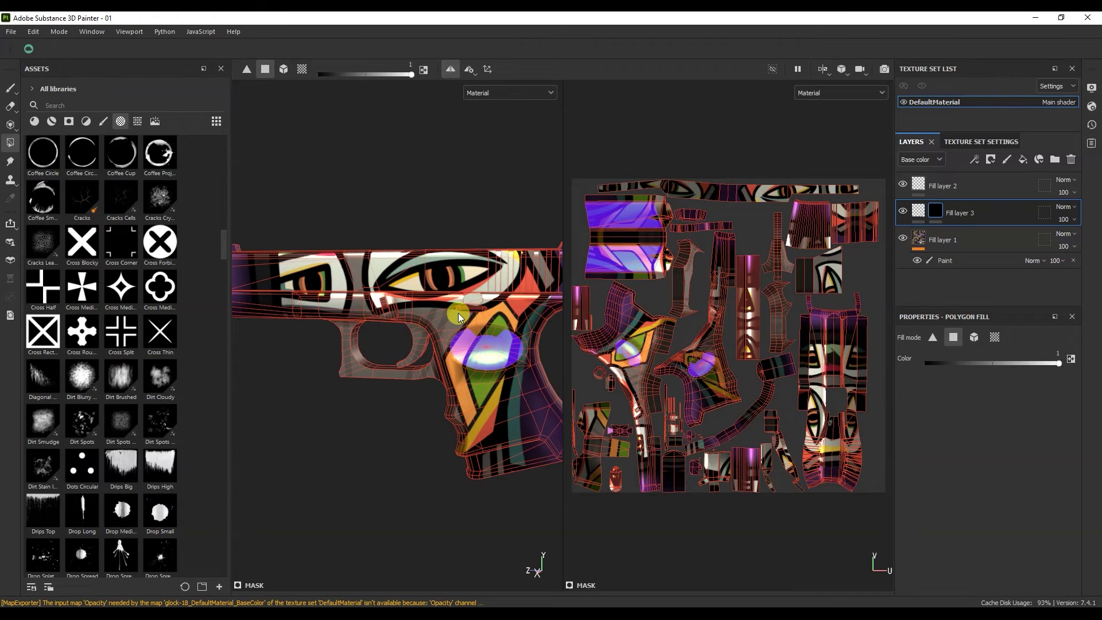
click(10, 87)
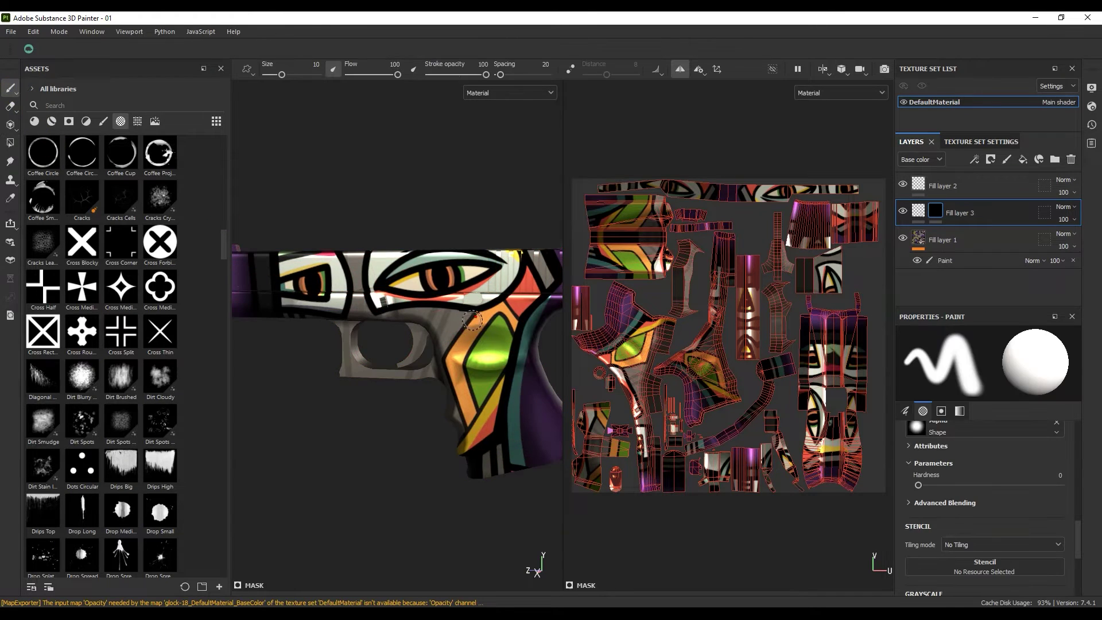
drag(472, 320, 477, 357)
key(ctrl+z)
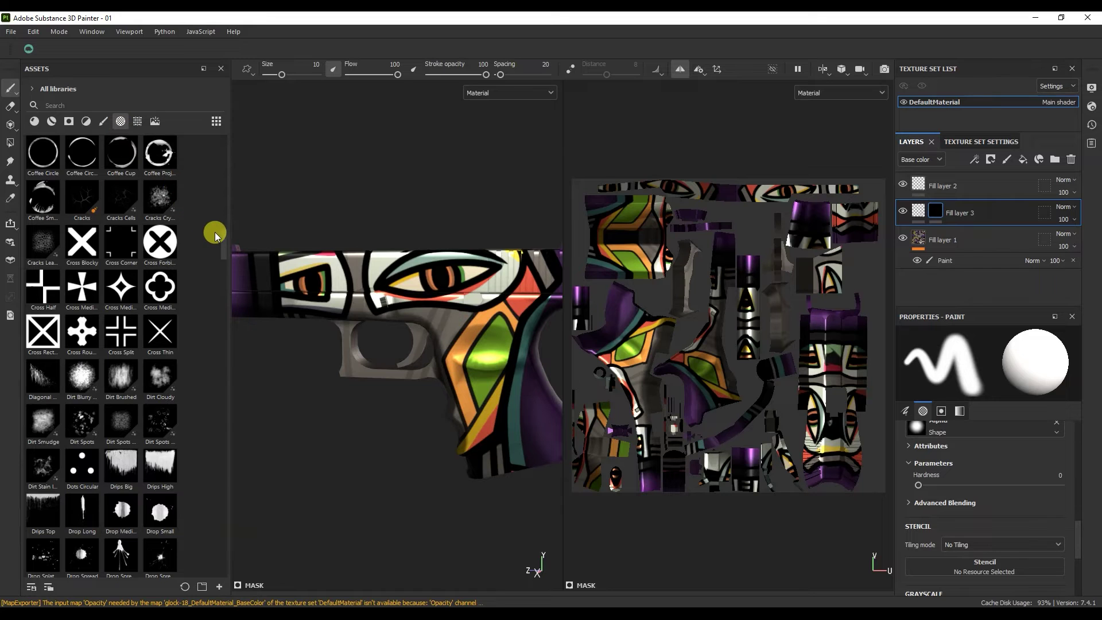
- Browse the alphas and choose Cracks Cells for the brush
scroll(218, 241, down, 5)
scroll(222, 257, down, 5)
scroll(221, 287, down, 5)
scroll(218, 318, down, 3)
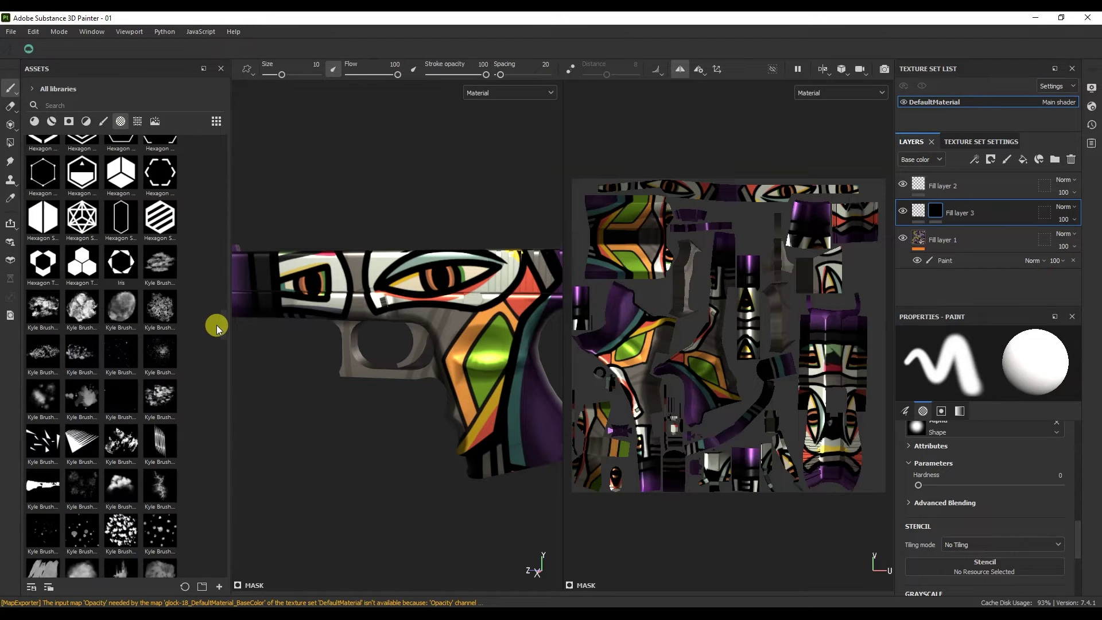
scroll(217, 328, down, 1)
scroll(218, 335, up, 3)
scroll(220, 321, up, 5)
scroll(225, 293, up, 5)
scroll(229, 281, up, 5)
scroll(225, 158, down, 4)
scroll(220, 175, down, 3)
scroll(218, 193, down, 4)
scroll(217, 211, down, 3)
scroll(217, 221, down, 1)
scroll(217, 230, down, 4)
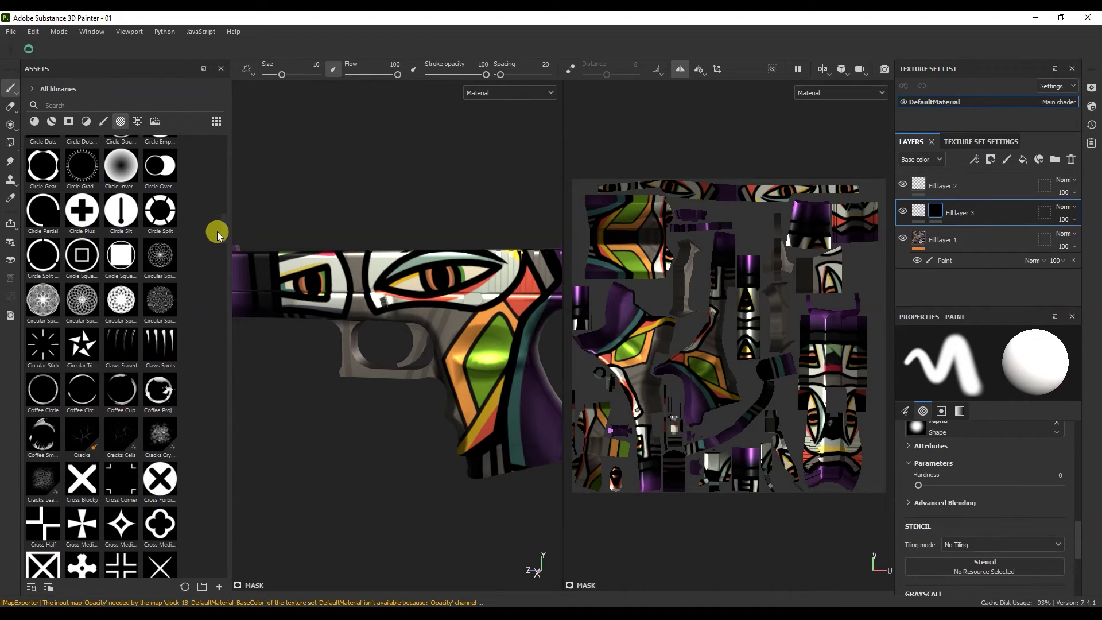
click(131, 436)
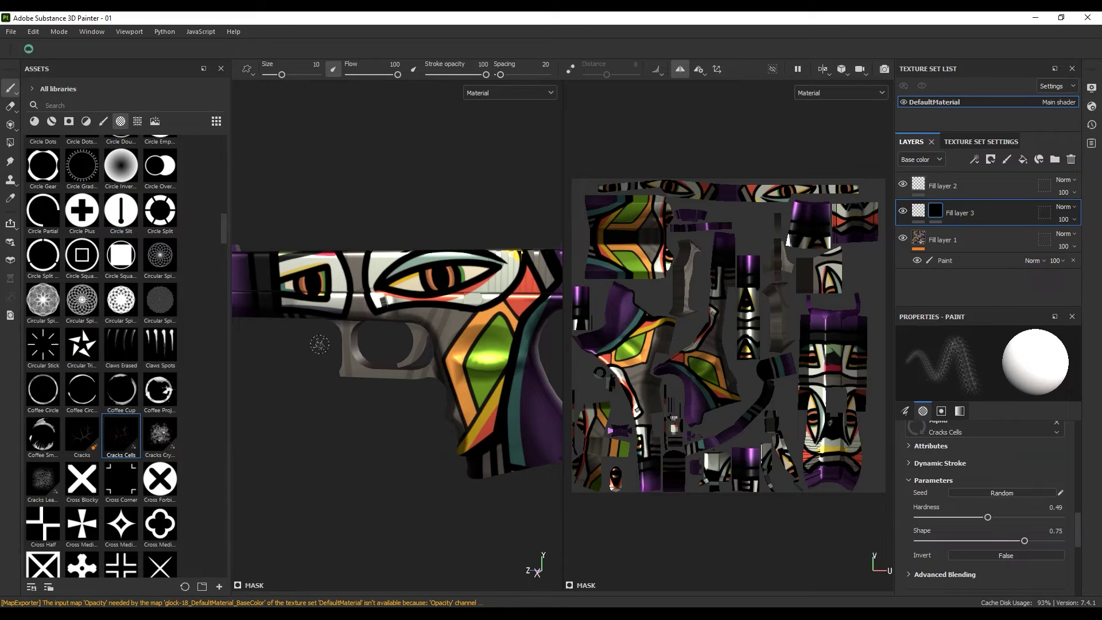
- Raise the brush size to about 73 and paint purple cracks across the lower grip
drag(281, 74, 310, 74)
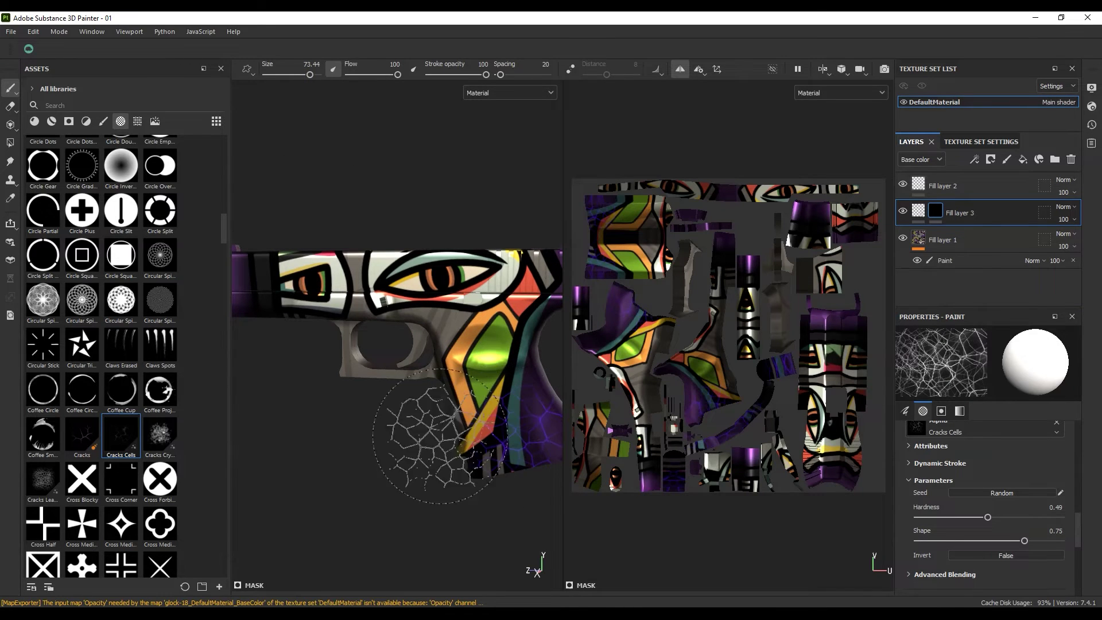
mouse_move(428, 359)
alt+mouse_down()
mouse_move(466, 338)
mouse_move(376, 294)
mouse_move(405, 333)
alt+mouse_up()
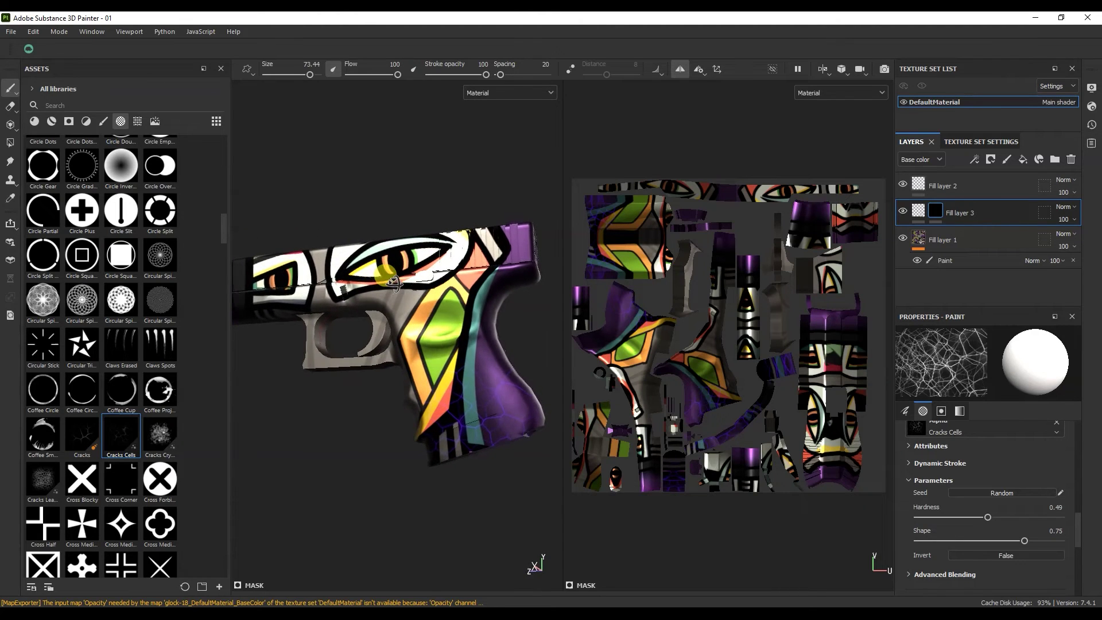
scroll(412, 338, up, 2)
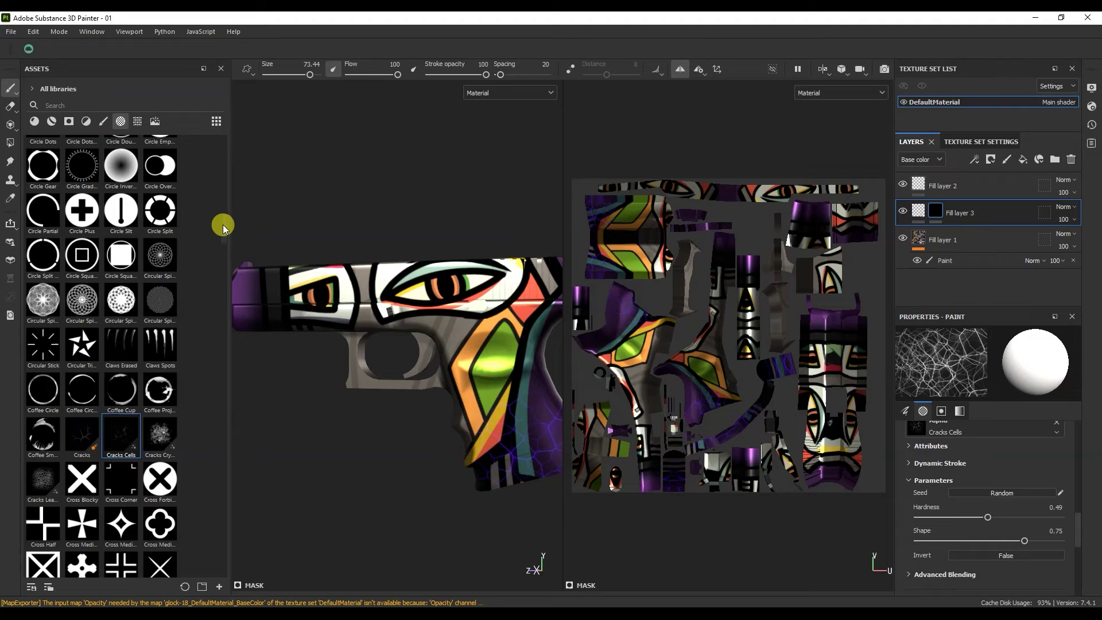
drag(223, 225, 198, 428)
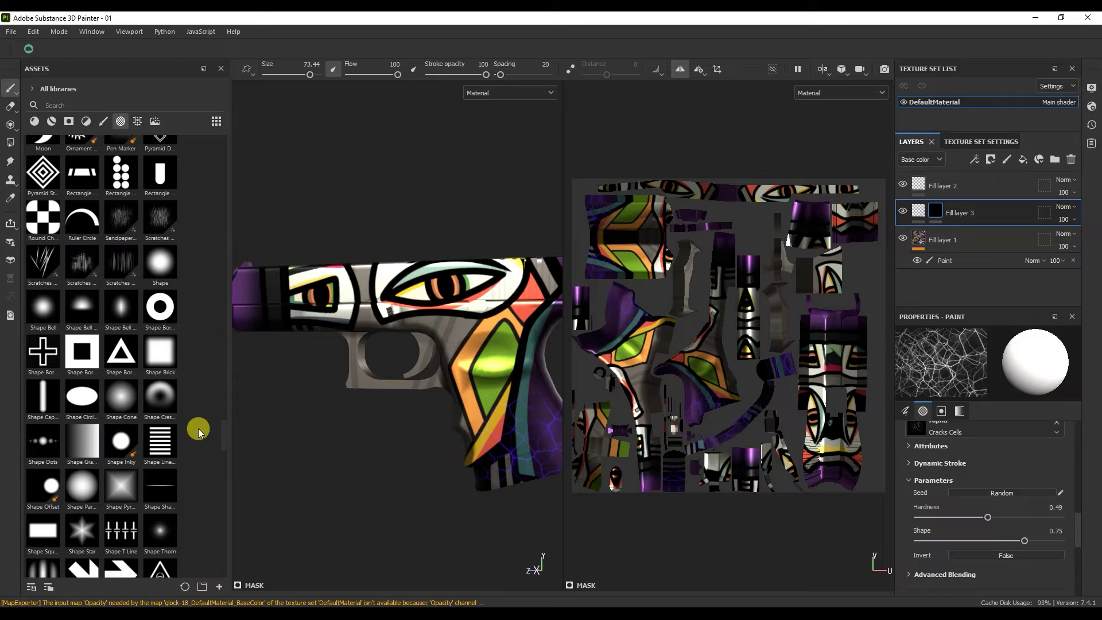
click(160, 531)
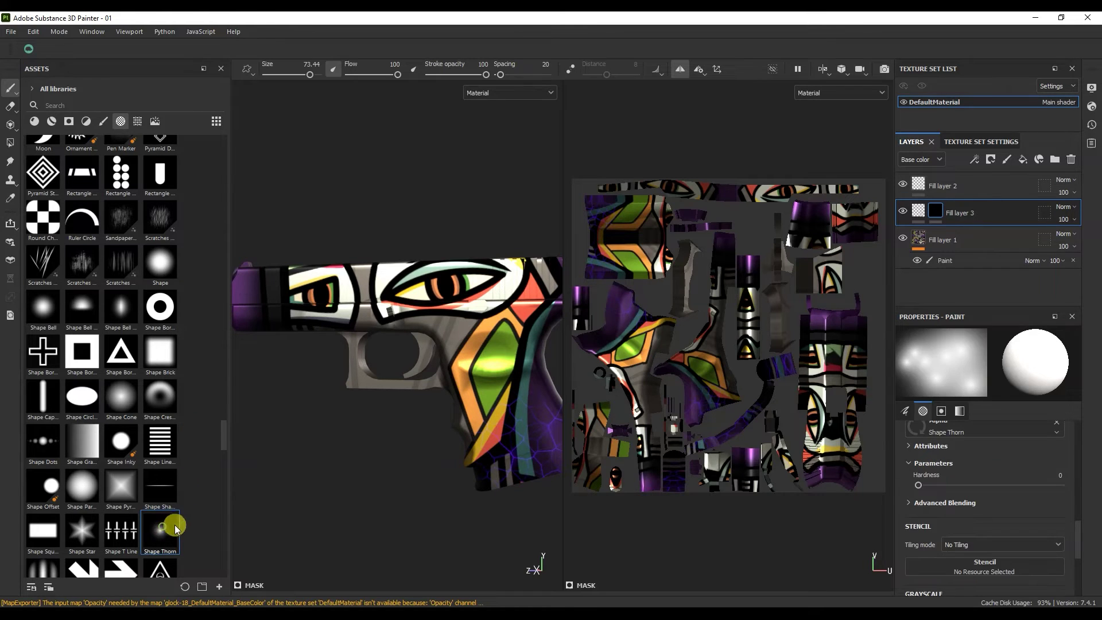
- Set the brush size to about 13 and dab thorn-shaped purple pupils into the slide's eyes
drag(278, 75, 284, 74)
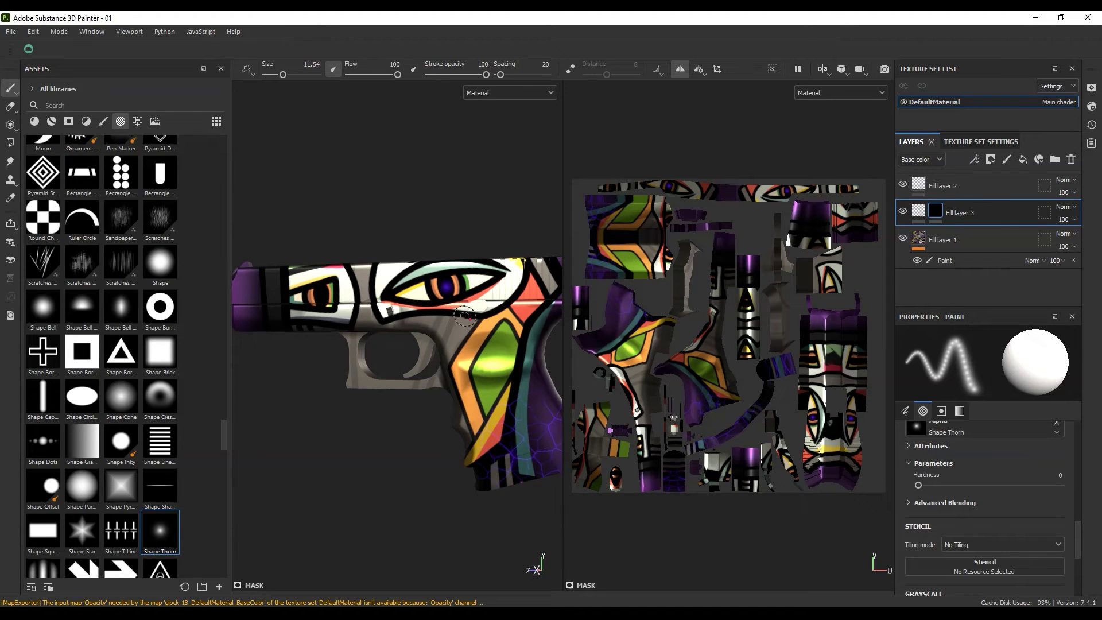
drag(282, 74, 284, 76)
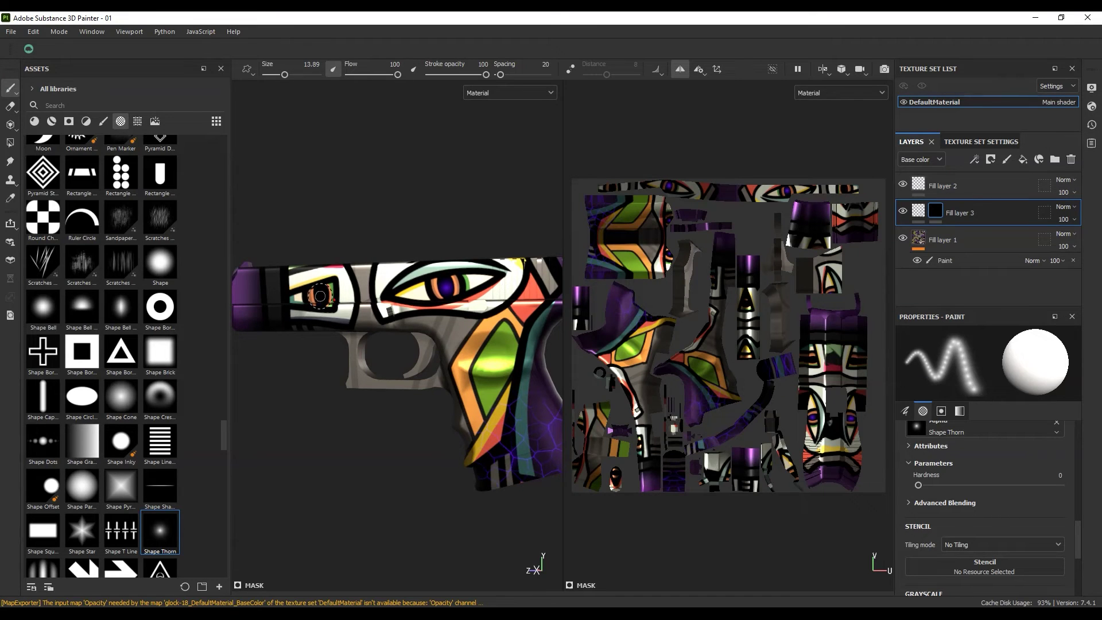
scroll(403, 414, down, 2)
alt+drag(349, 406, 399, 409)
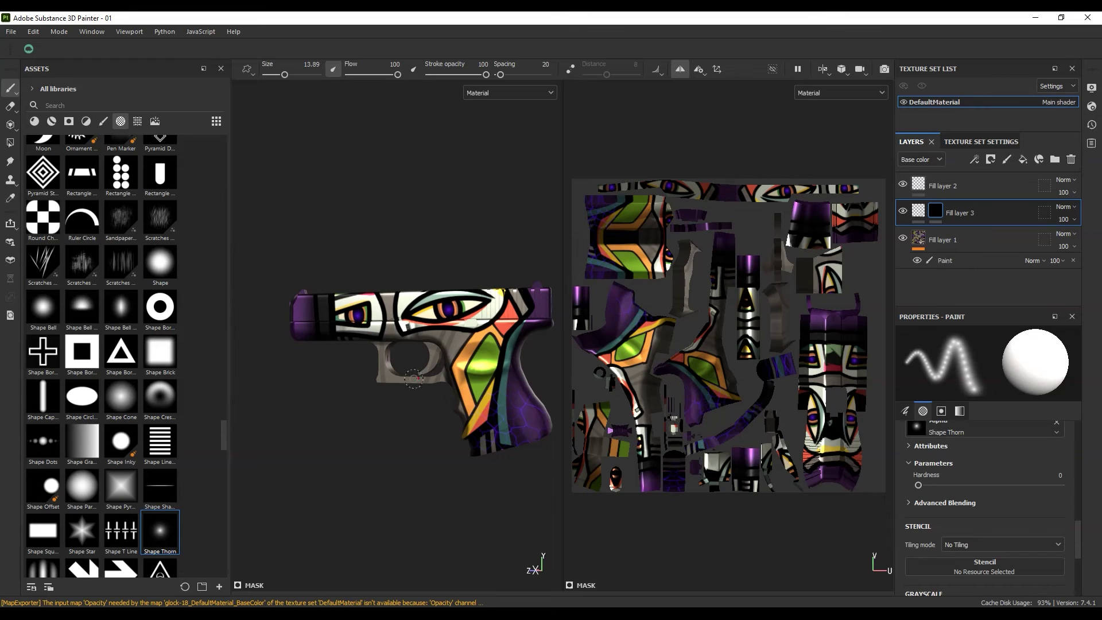
click(1091, 106)
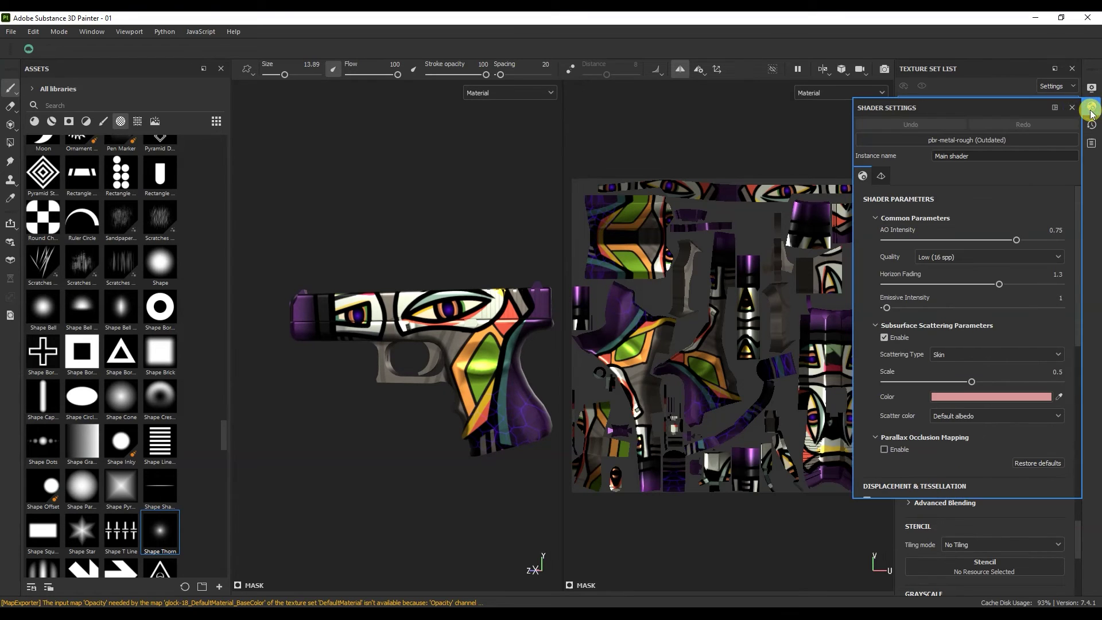
- Set Emissive Intensity in Shader Settings to 9 and inspect the glow
scroll(1076, 304, down, 2)
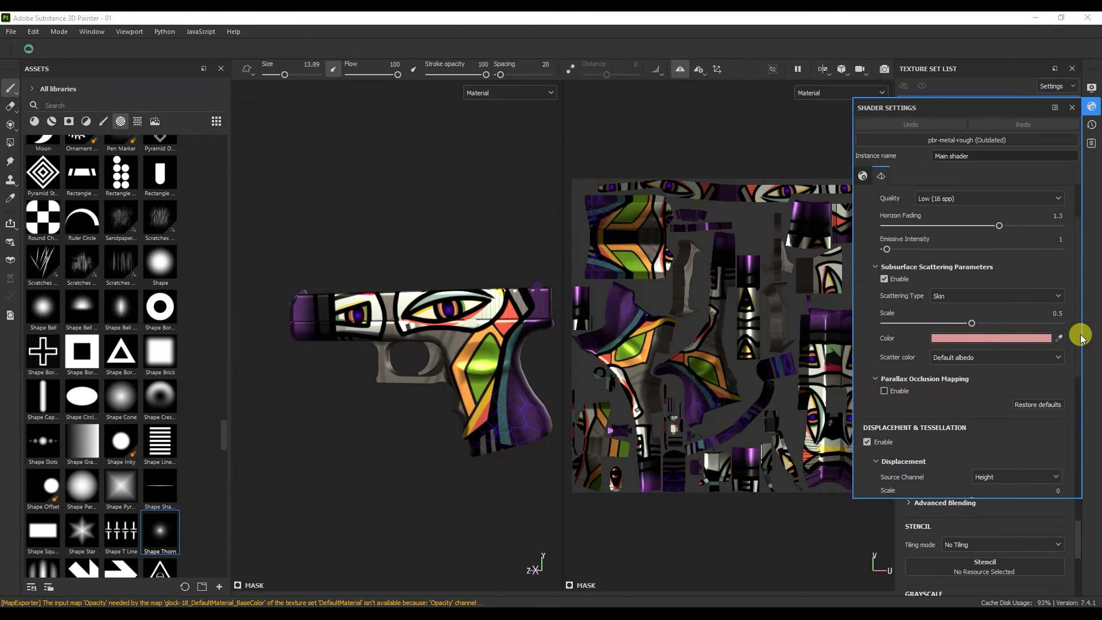
drag(887, 249, 900, 252)
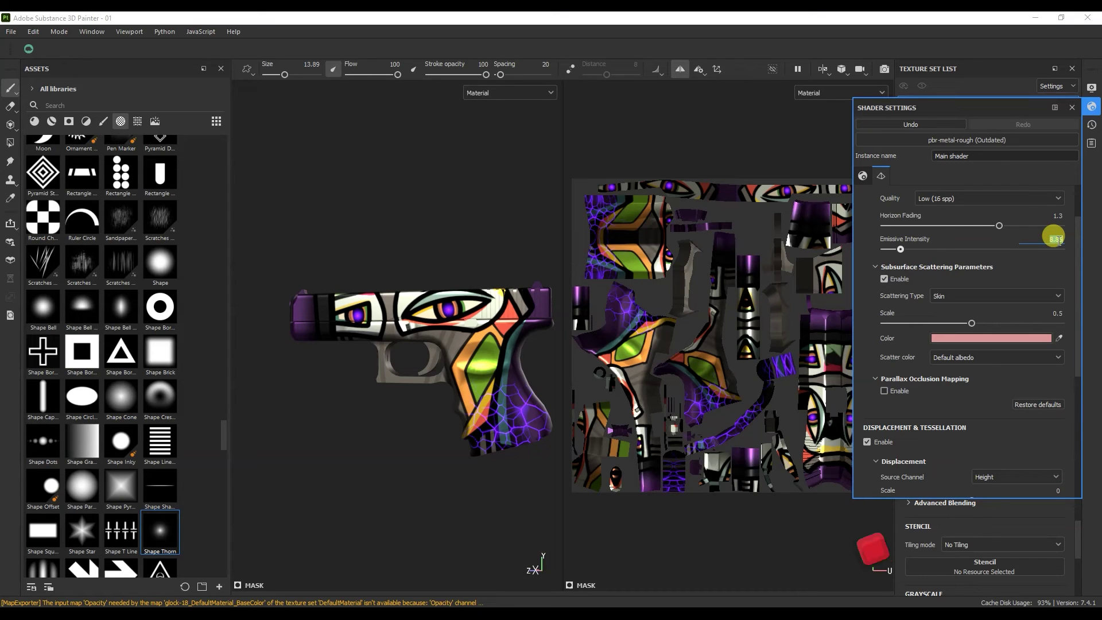
key(BackSpace)
text(9)
mouse_move(287, 453)
alt+mouse_down()
mouse_move(172, 465)
mouse_move(140, 450)
mouse_move(339, 467)
mouse_move(418, 457)
mouse_move(352, 450)
mouse_move(377, 448)
alt+mouse_up()
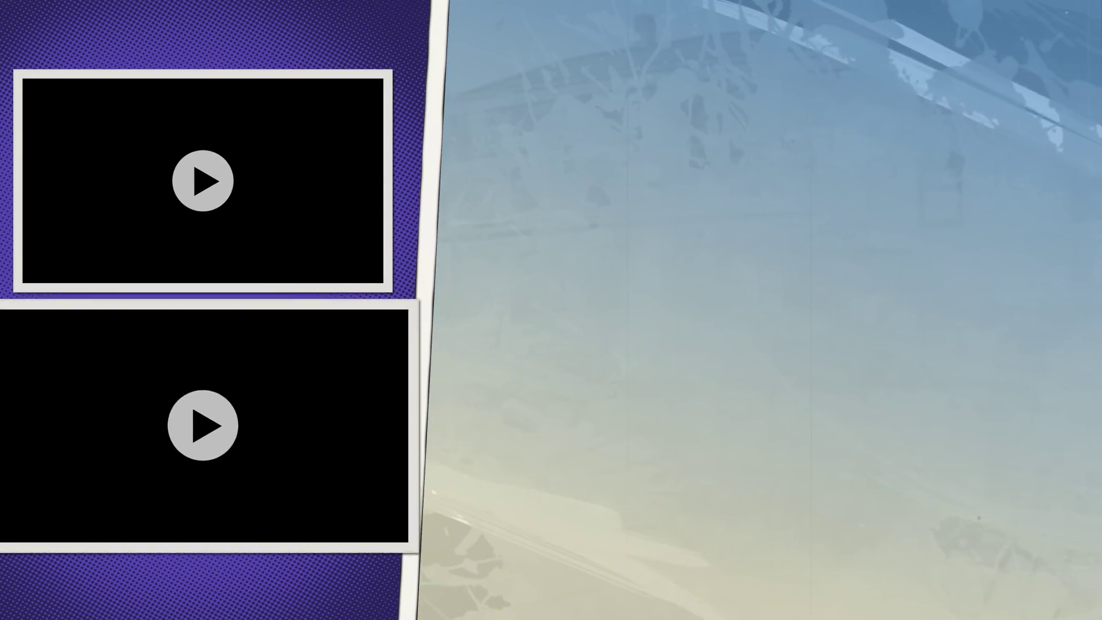